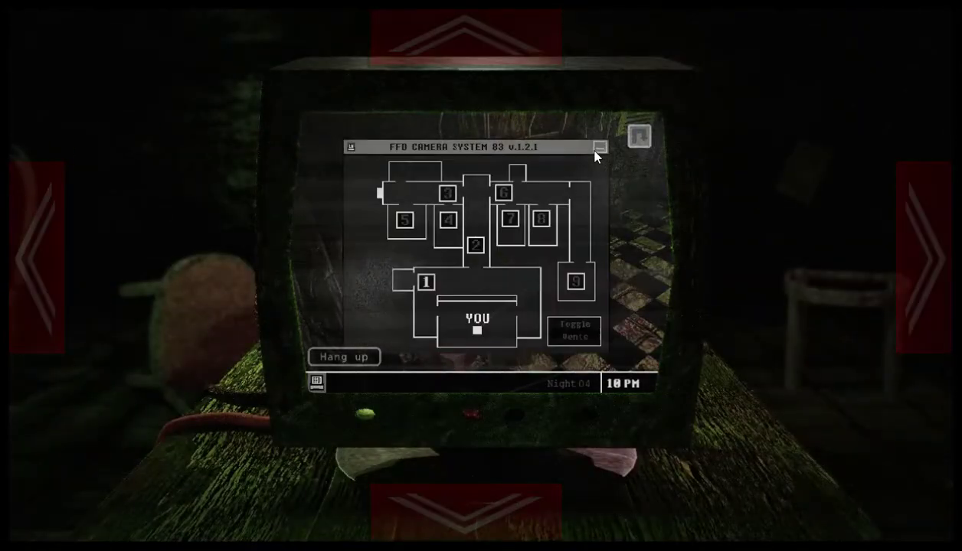
Toggle the camera map and switch between several camera feeds
left_click(543, 220)
left_click(599, 147)
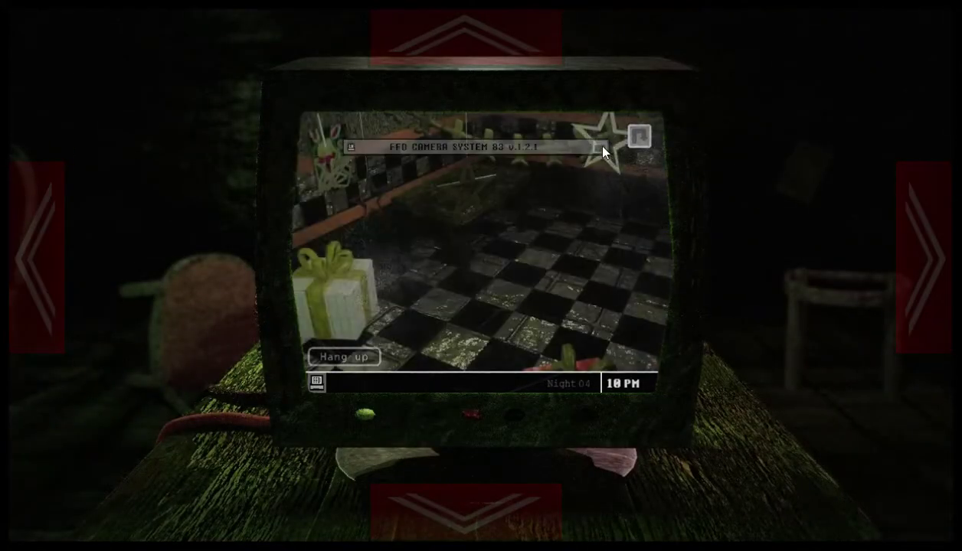
left_click(509, 220)
left_click(599, 147)
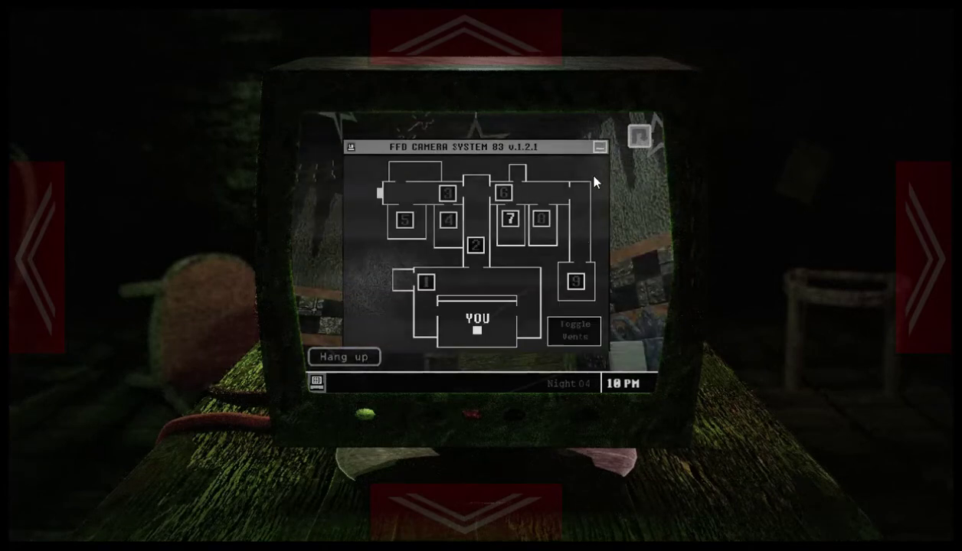
left_click(575, 275)
left_click(597, 151)
Check camera 2, then camera 1 and the presents room feed
left_click(598, 150)
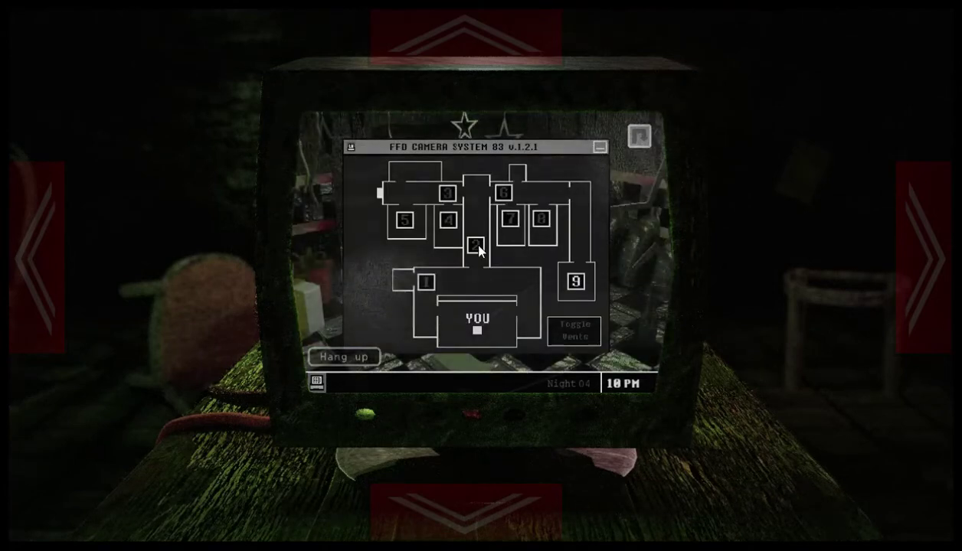
left_click(474, 245)
left_click(595, 151)
left_click(426, 283)
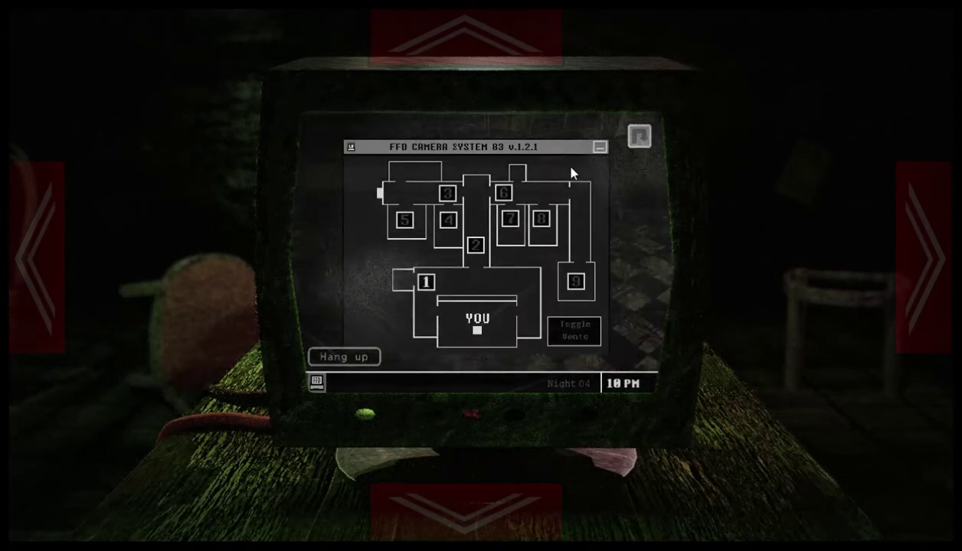
left_click(600, 150)
left_click(602, 152)
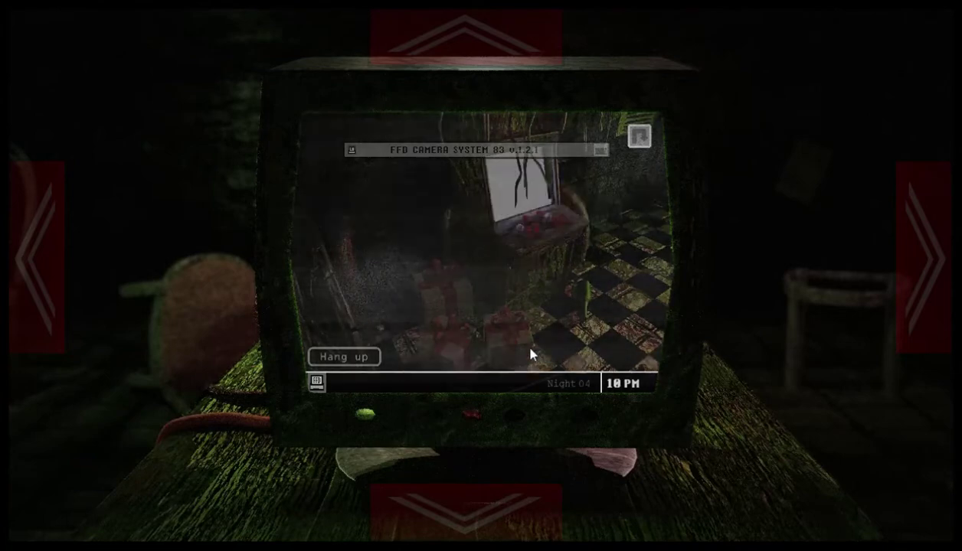
Collect the tape visible in camera 1's feed
left_click(601, 150)
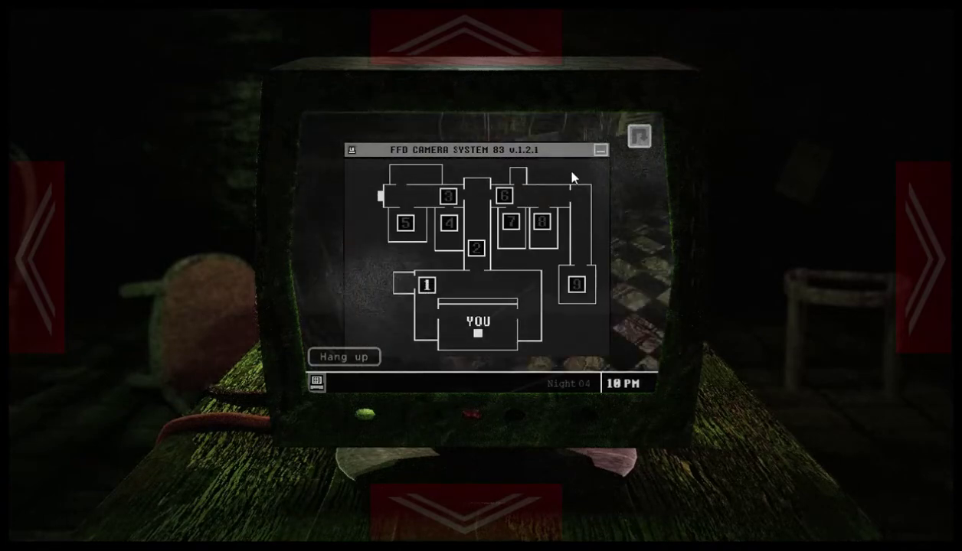
left_click(586, 143)
left_click(546, 235)
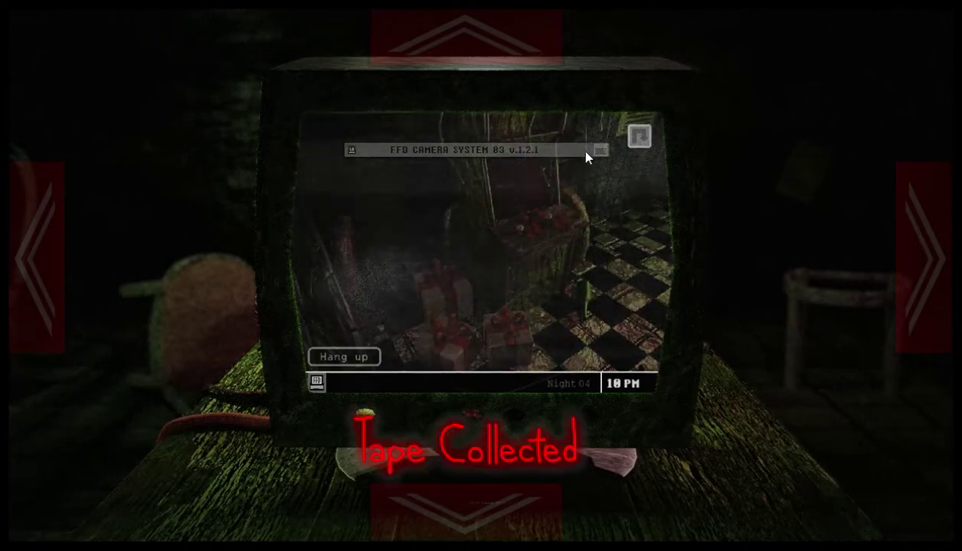
Check camera 7, the room feed and the checkered room
left_click(600, 151)
left_click(506, 227)
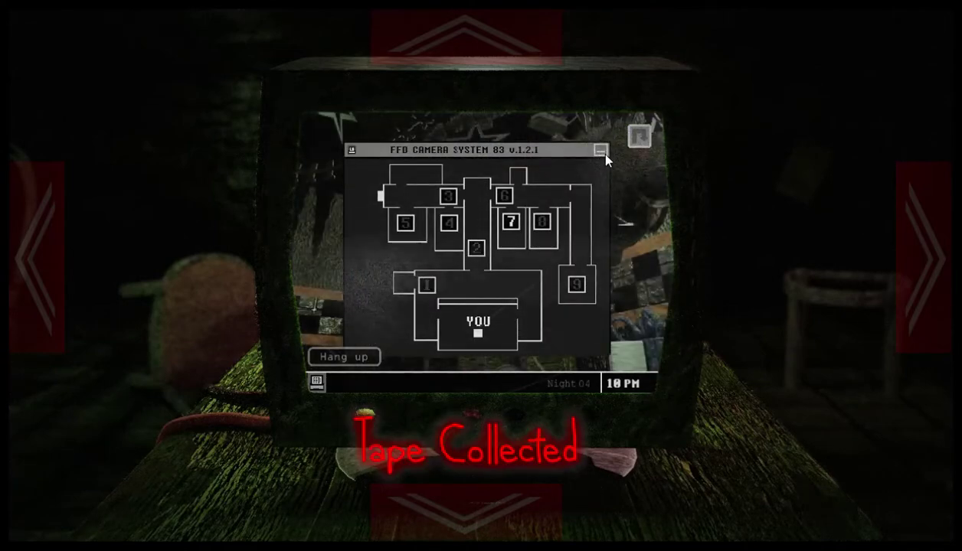
left_click(600, 150)
left_click(474, 249)
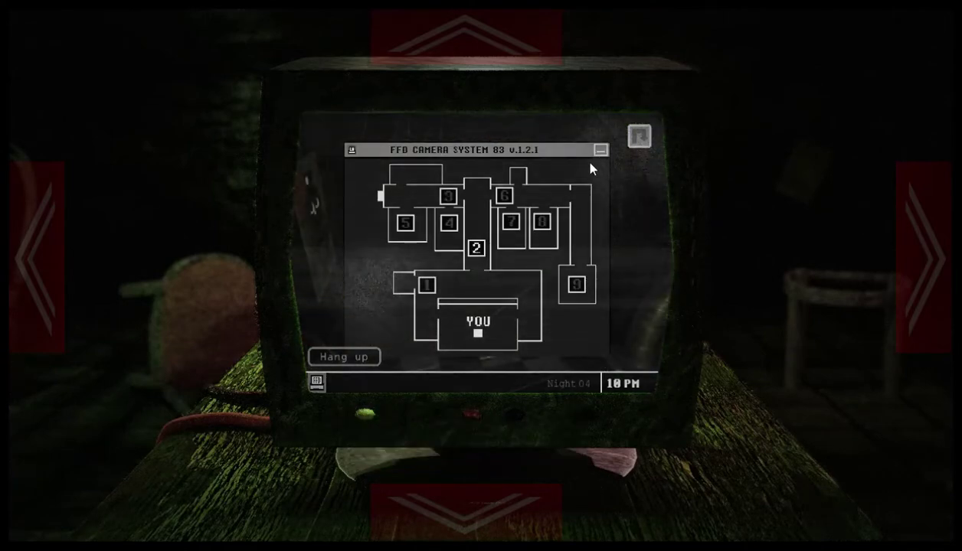
left_click(600, 150)
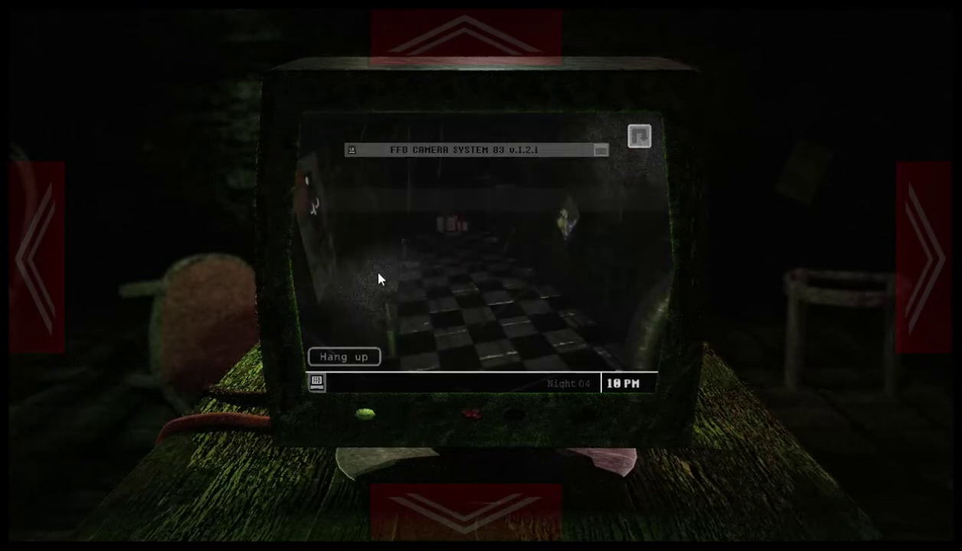
left_click(600, 150)
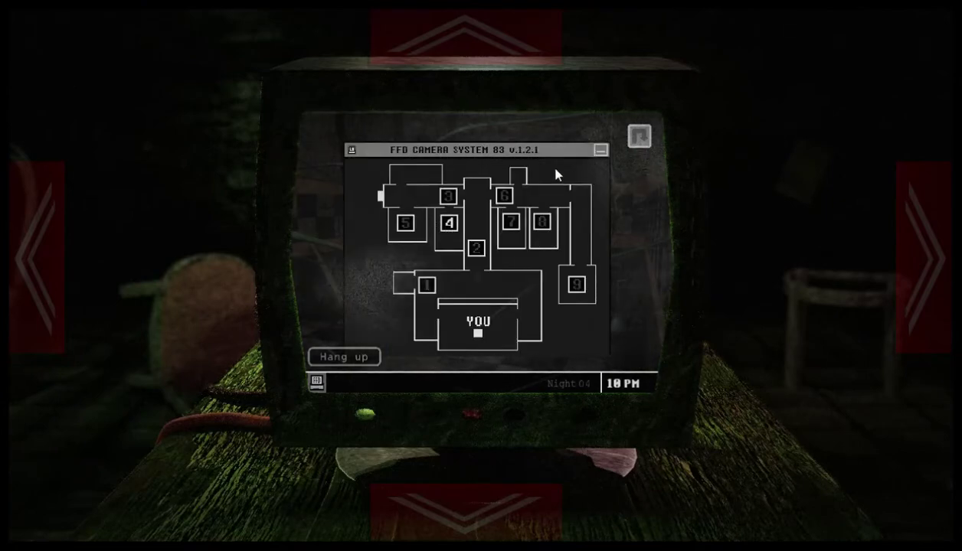
left_click(600, 150)
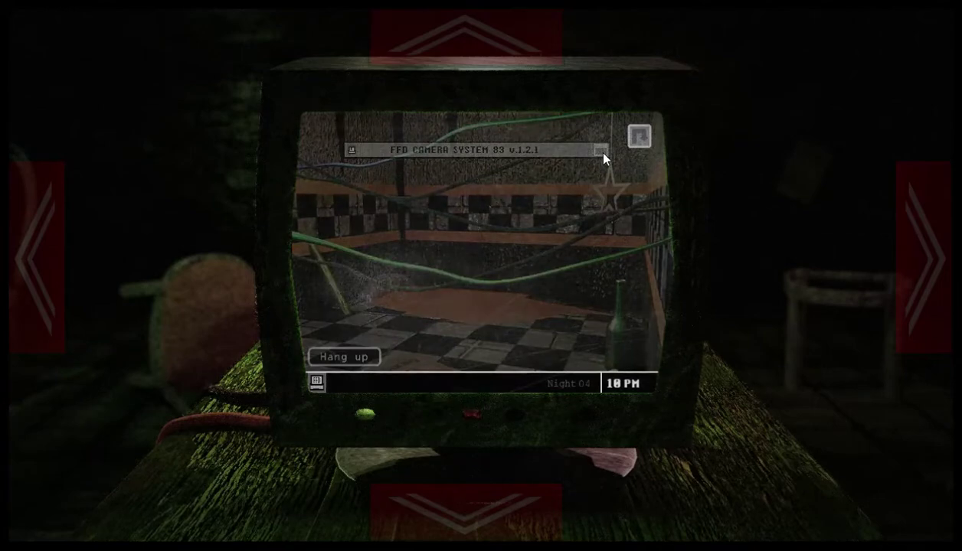
left_click(600, 151)
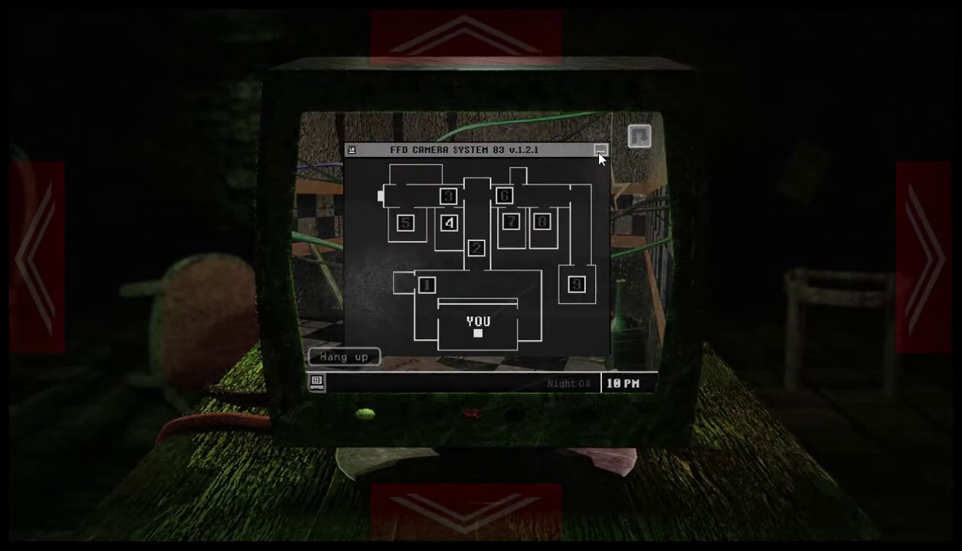
Check the camera 5 and camera 2 feeds
left_click(600, 150)
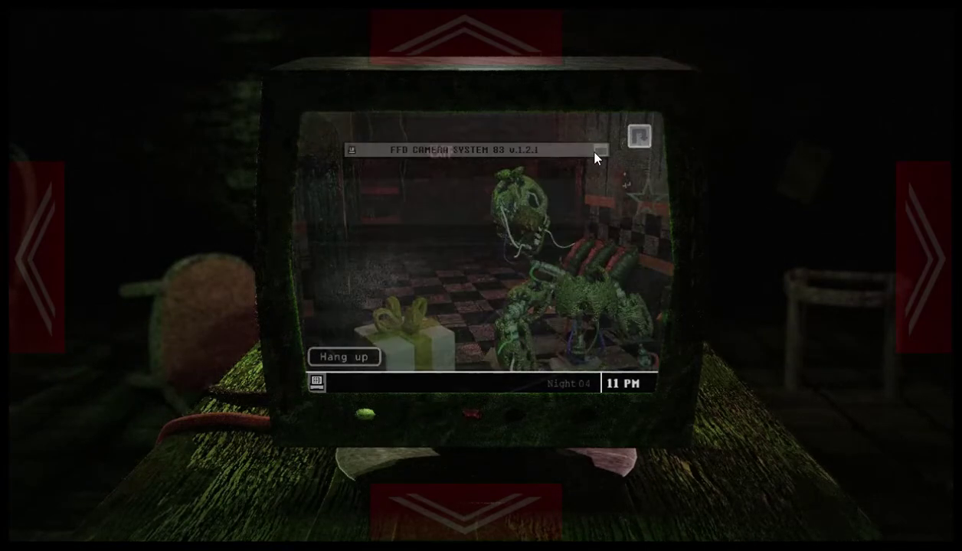
left_click(405, 223)
left_click(601, 150)
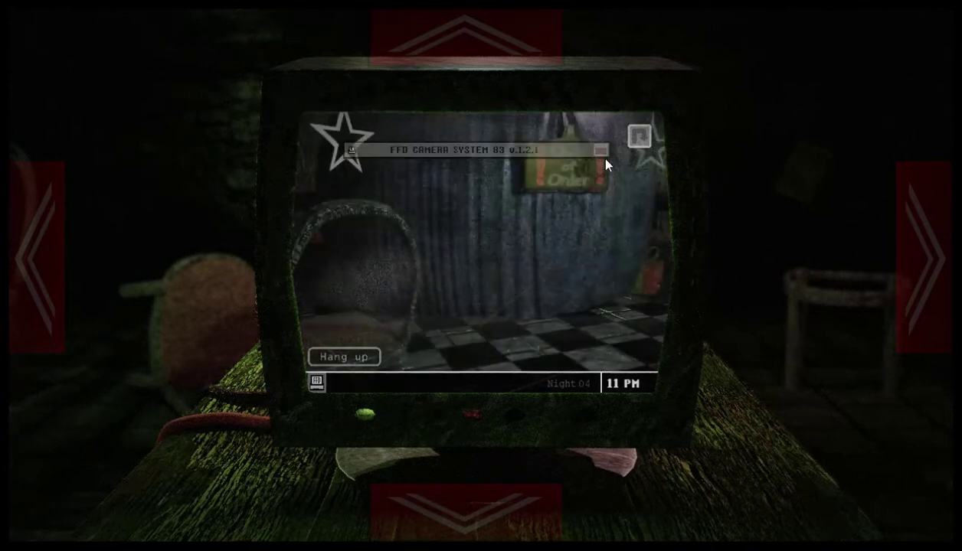
left_click(600, 150)
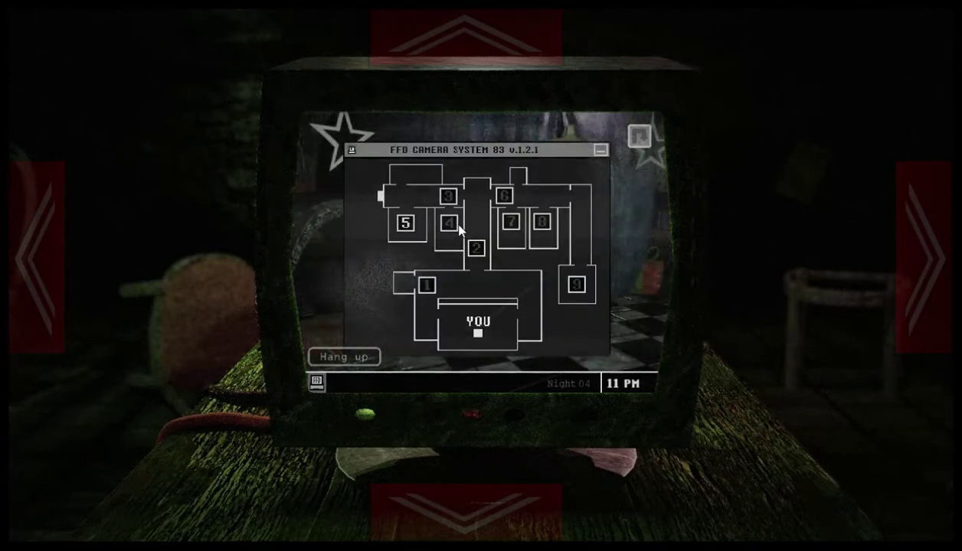
left_click(476, 247)
left_click(600, 150)
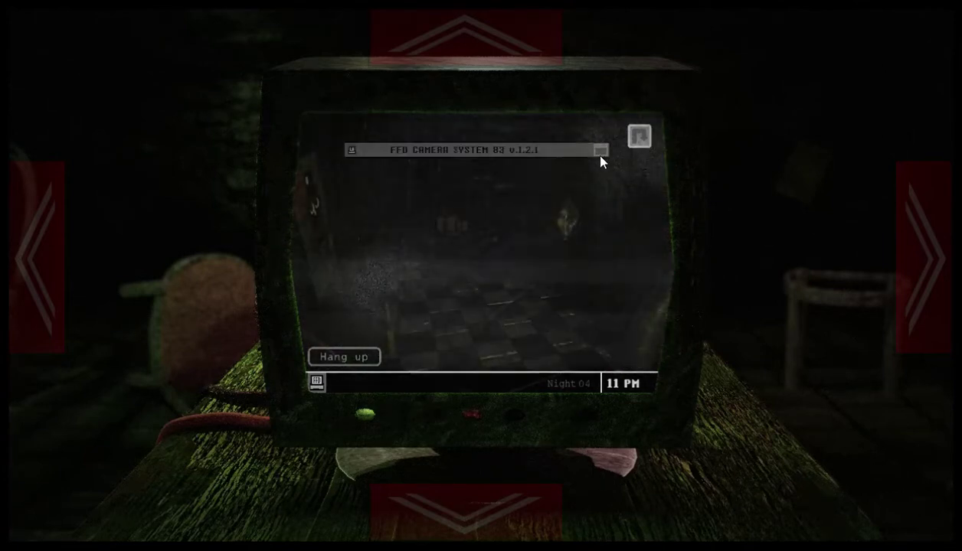
left_click(600, 150)
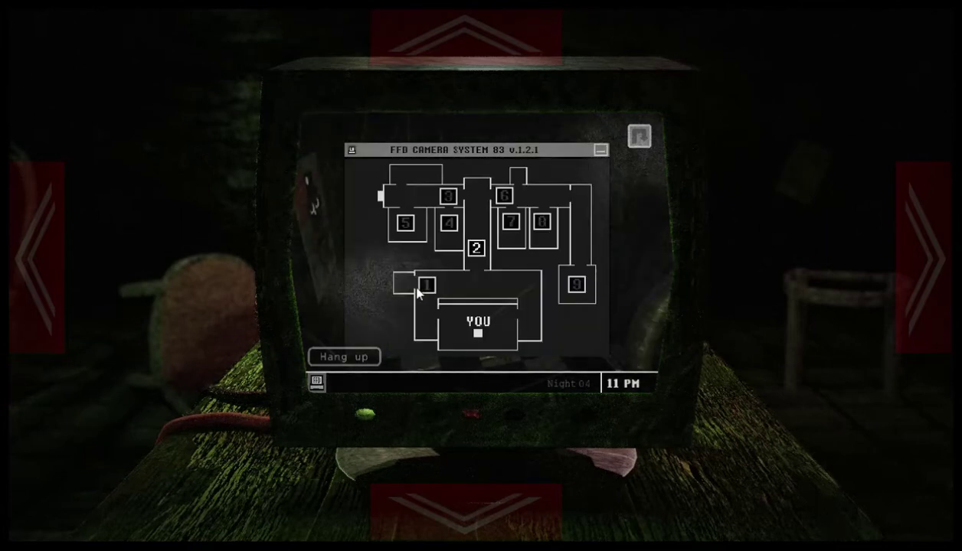
Check camera 1, then cycle through cameras 2, 7 and 6
left_click(426, 285)
left_click(600, 150)
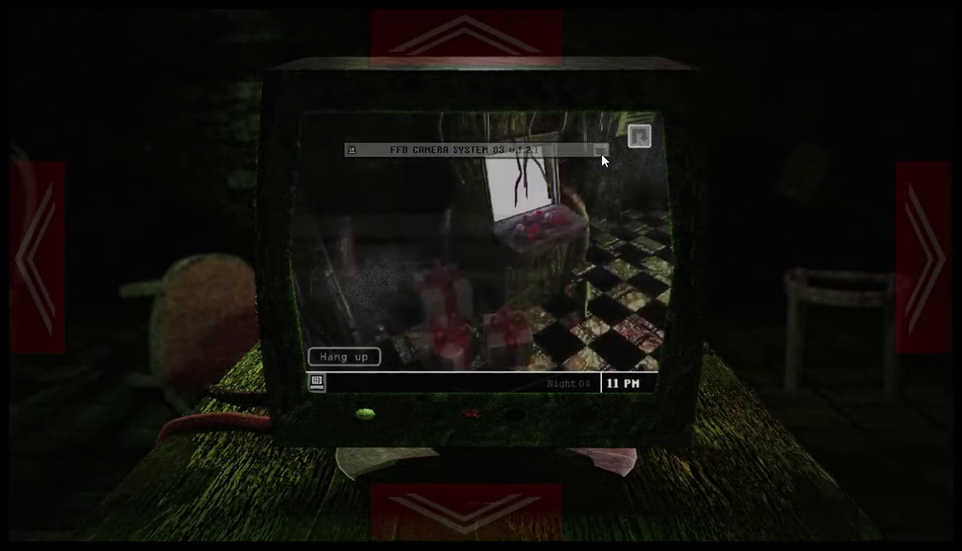
left_click(601, 150)
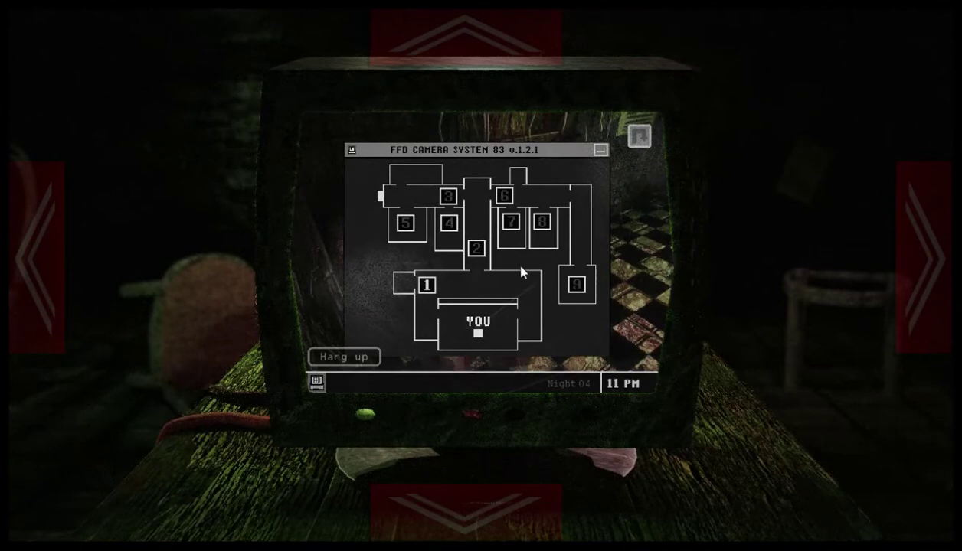
left_click(476, 248)
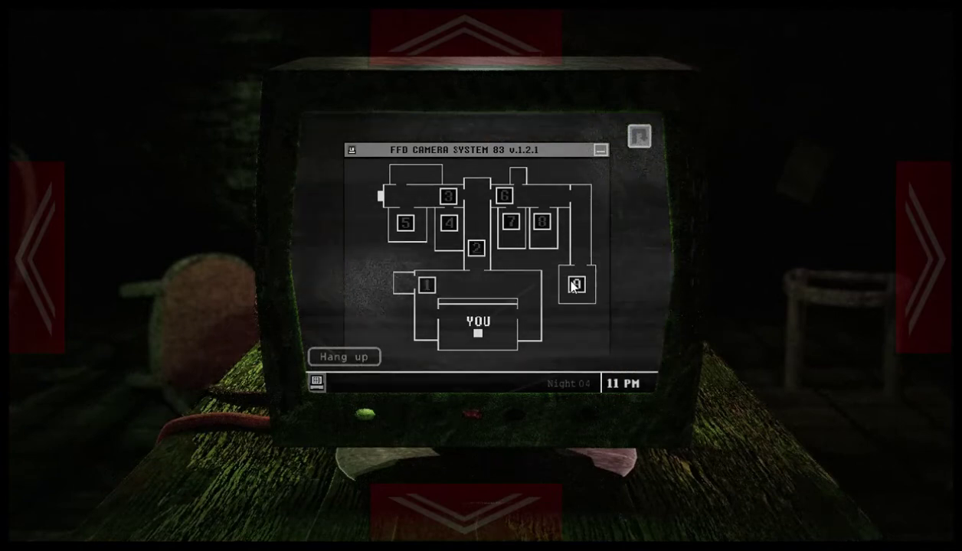
left_click(511, 223)
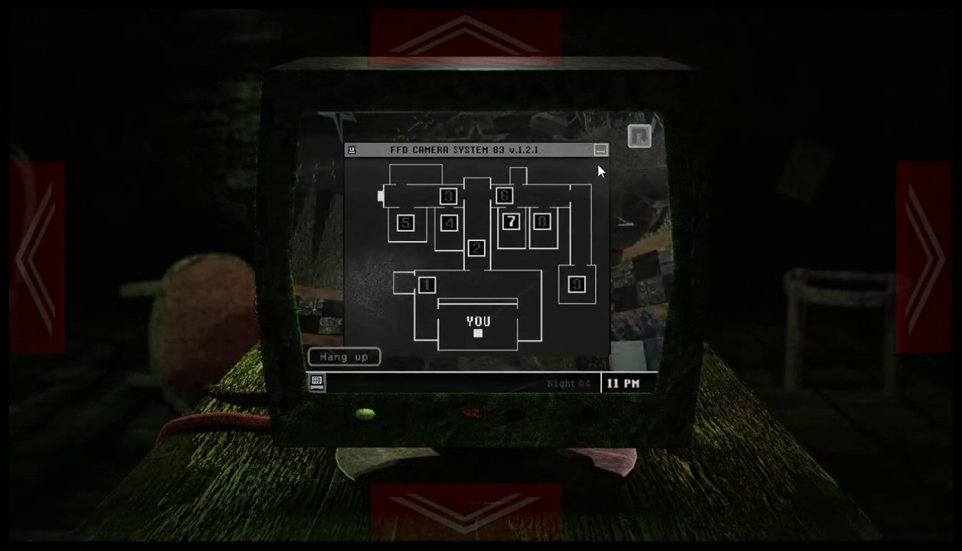
left_click(600, 150)
left_click(600, 150)
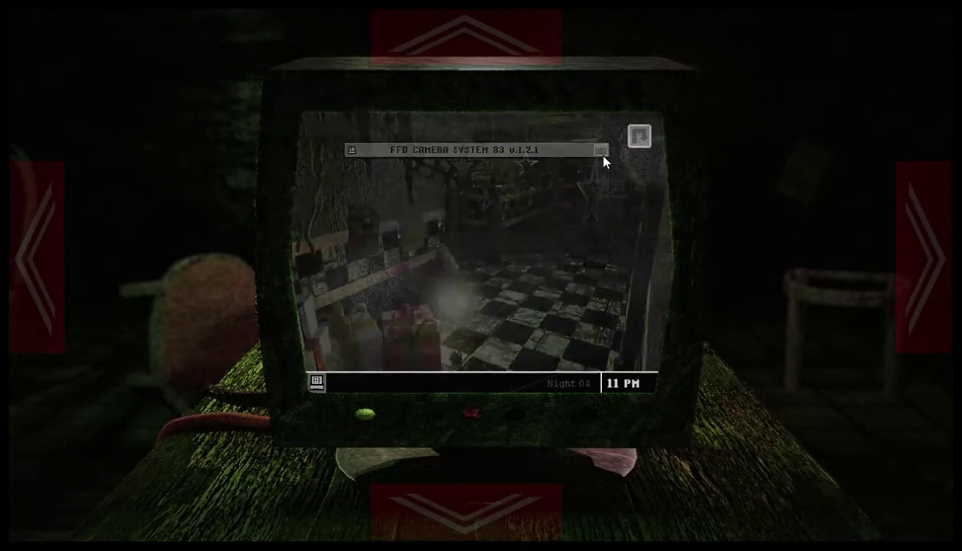
Watch the camera 3 and camera 4 feeds in full view
left_click(601, 150)
left_click(449, 197)
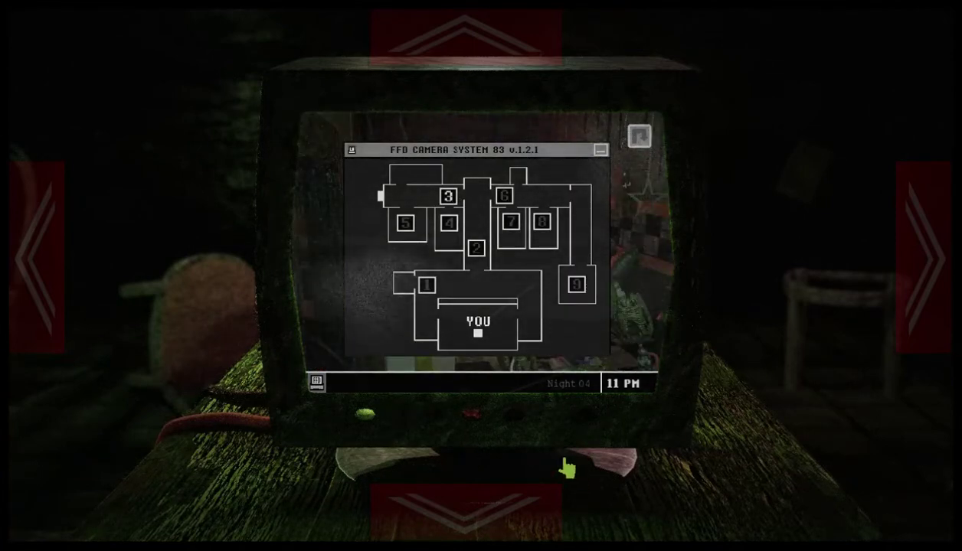
left_click(449, 223)
left_click(472, 244)
left_click(600, 150)
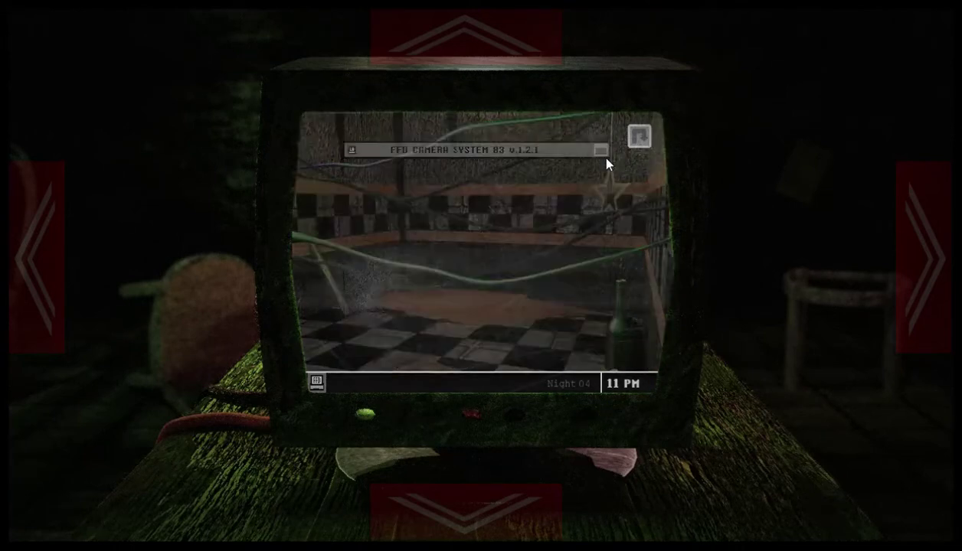
left_click(600, 150)
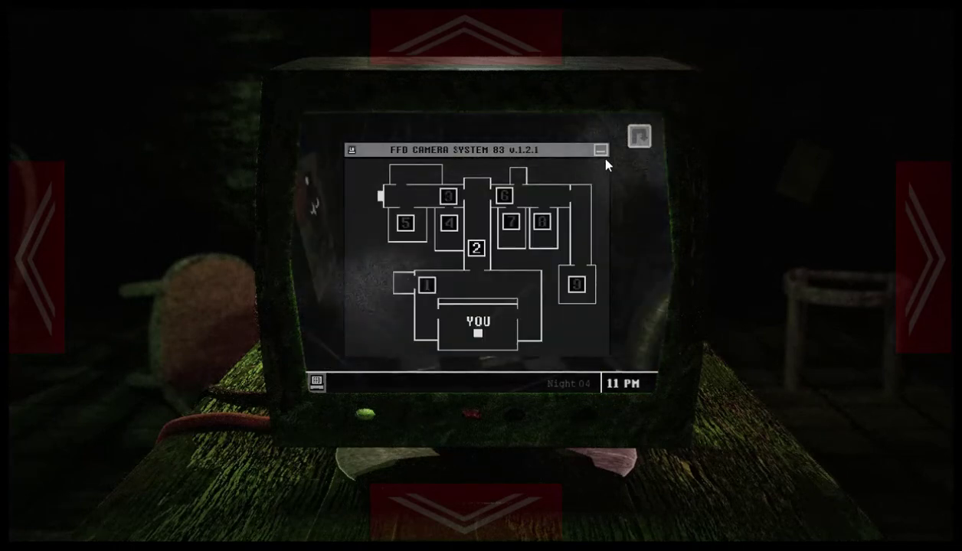
left_click(600, 150)
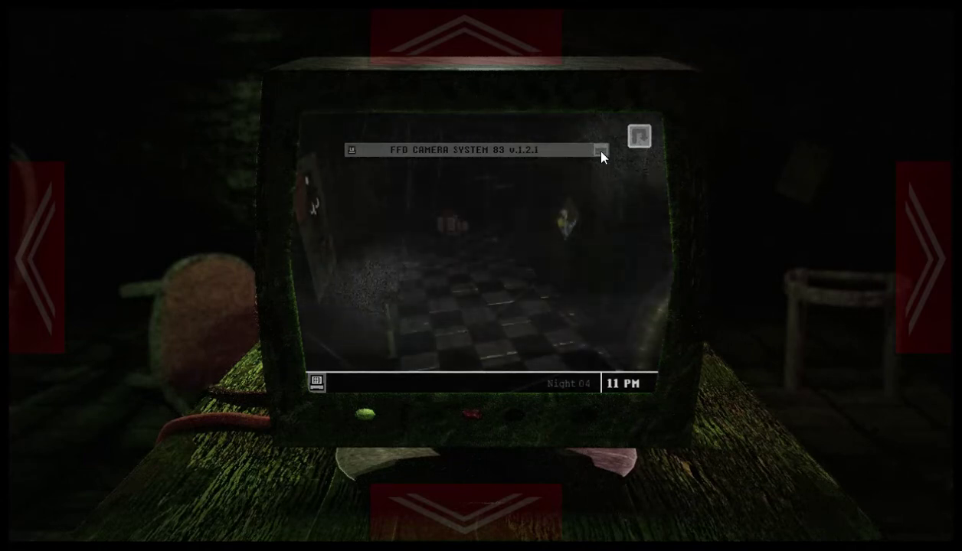
Recheck camera 2, then camera 9, where the animatronic appears
left_click(600, 150)
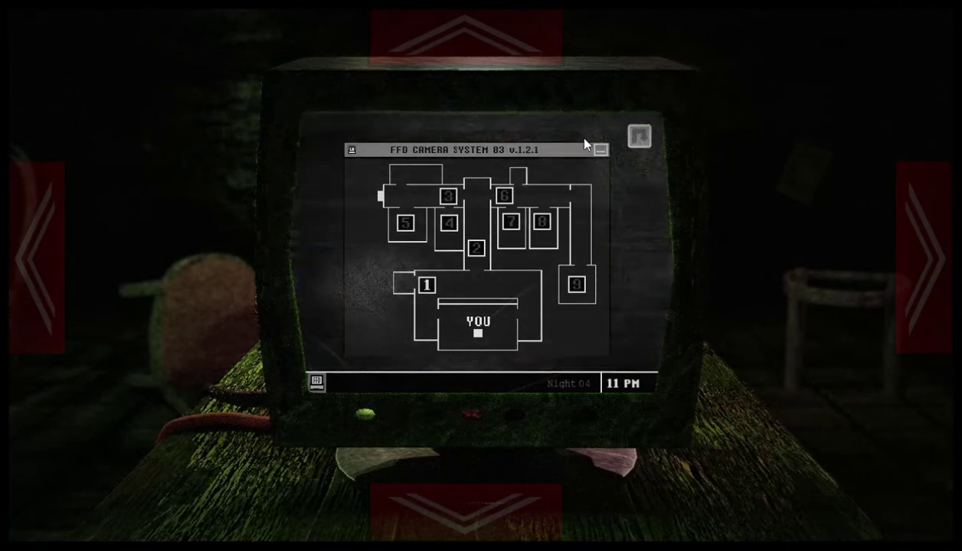
left_click(600, 150)
left_click(475, 248)
left_click(601, 150)
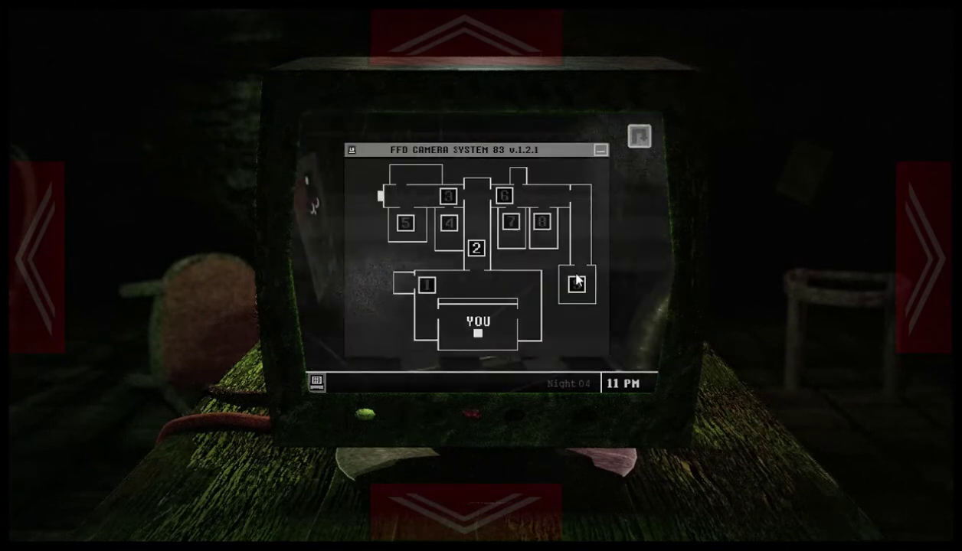
left_click(579, 277)
left_click(600, 153)
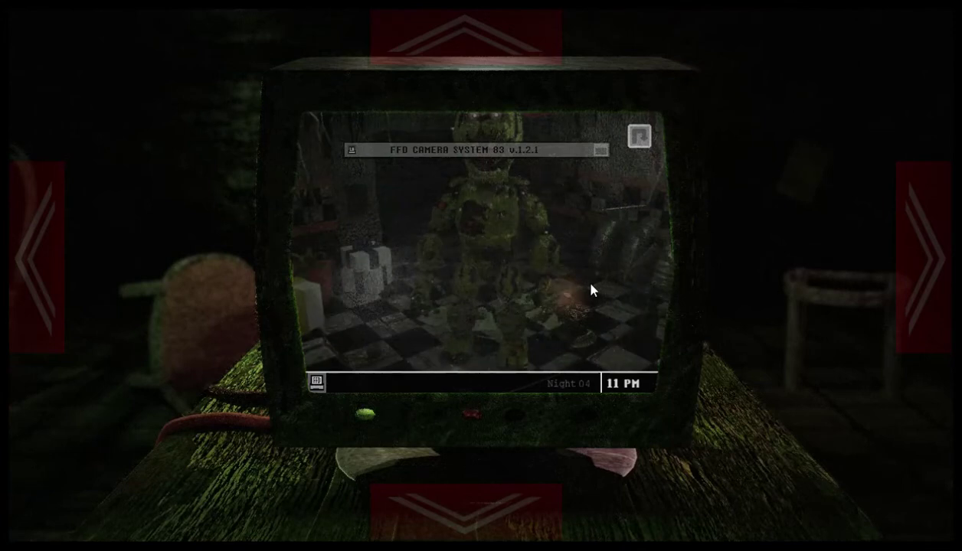
left_click(600, 149)
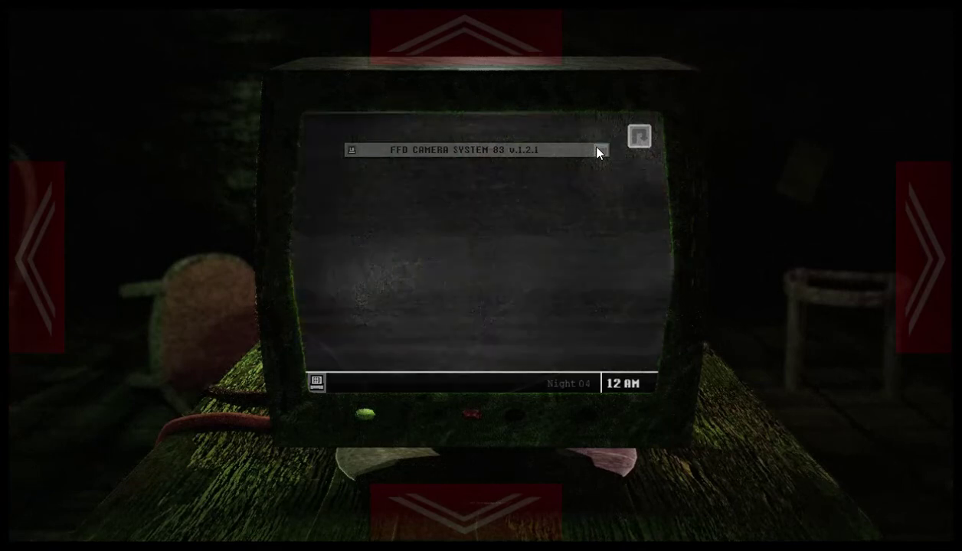
Check the camera 2 and camera 6 feeds
left_click(598, 150)
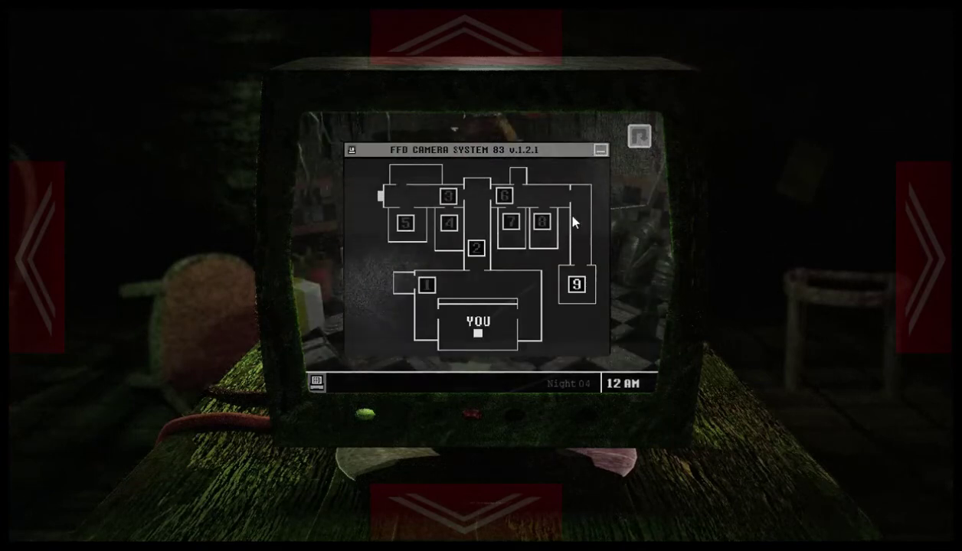
left_click(600, 149)
left_click(601, 150)
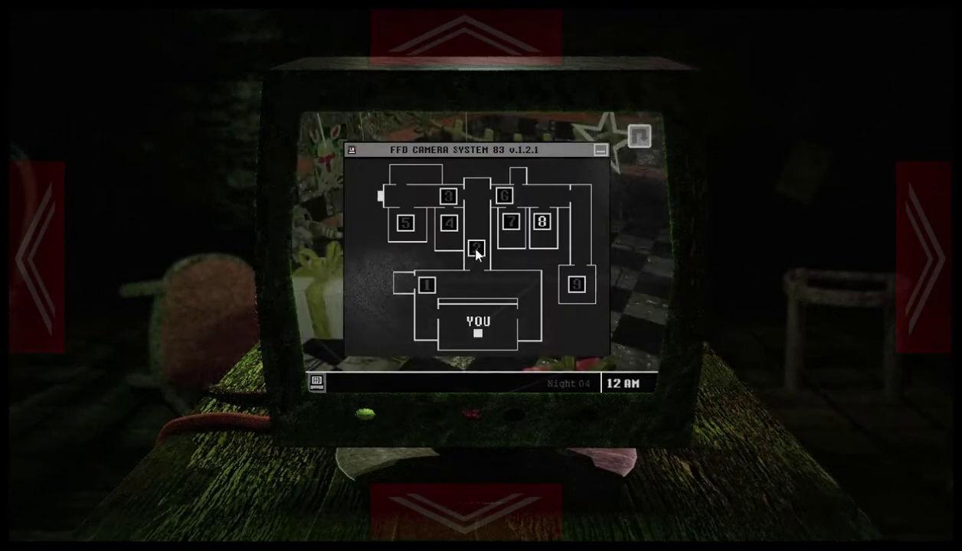
left_click(600, 149)
left_click(601, 150)
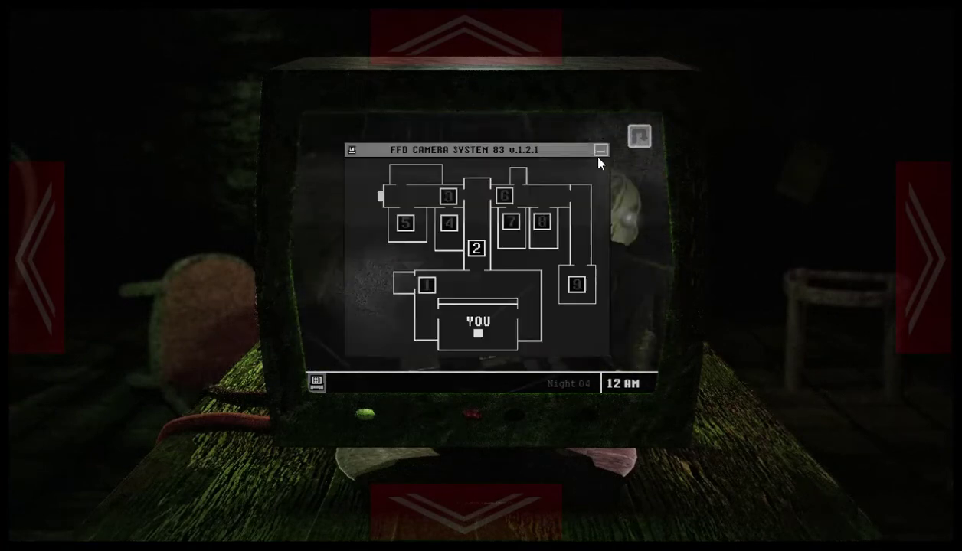
left_click(509, 216)
left_click(600, 150)
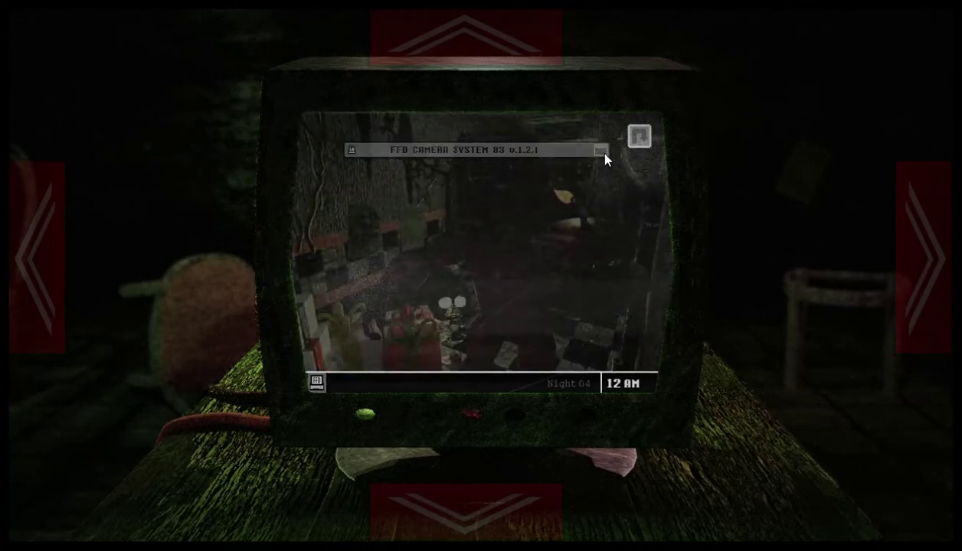
Switch to another camera, then watch the camera 4 feed
left_click(600, 150)
left_click(475, 221)
left_click(600, 150)
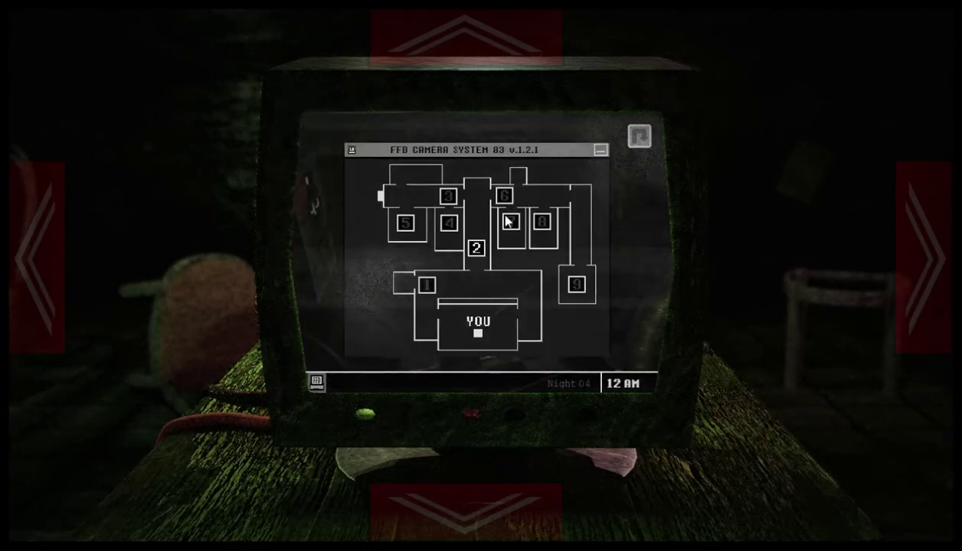
left_click(450, 223)
left_click(602, 153)
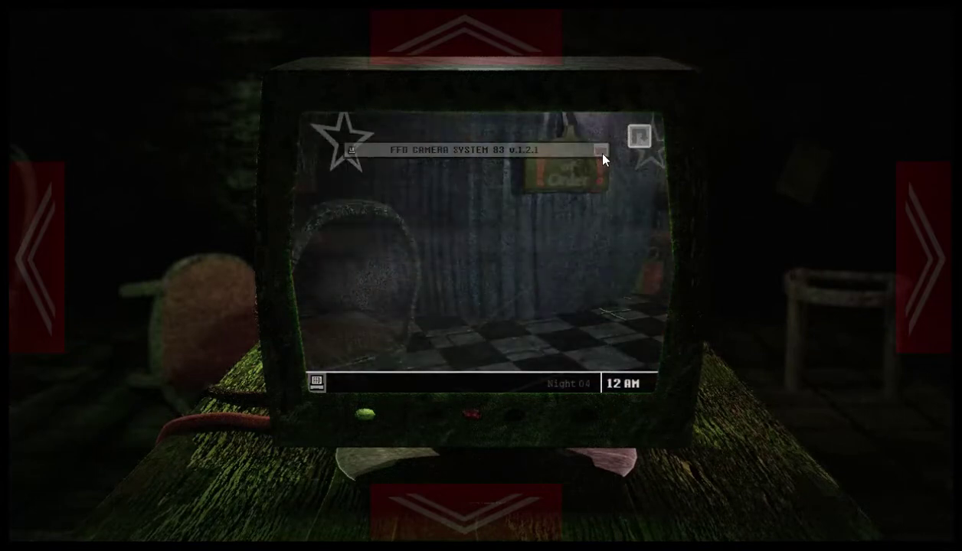
left_click(448, 223)
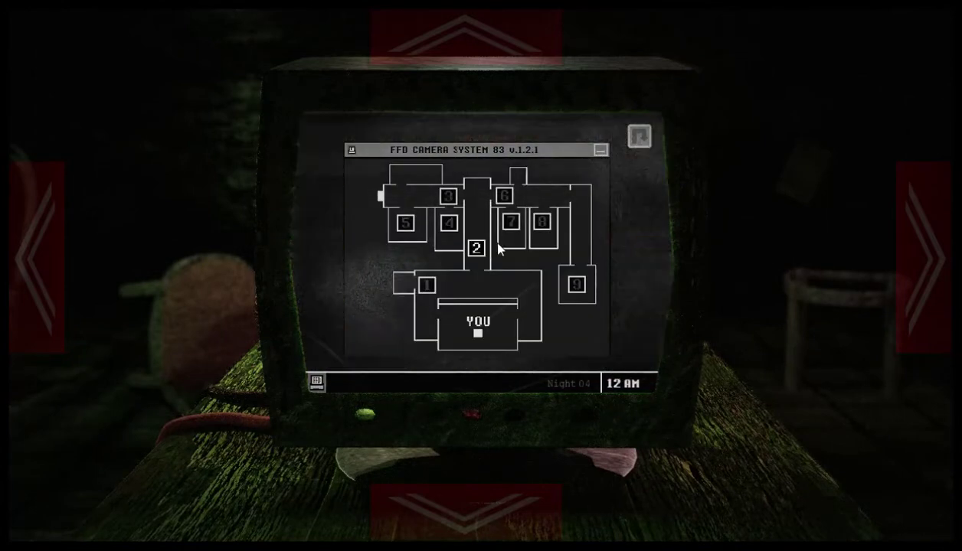
Check cameras 7 and 2, then lower the monitor to face the doorway
left_click(511, 223)
left_click(600, 151)
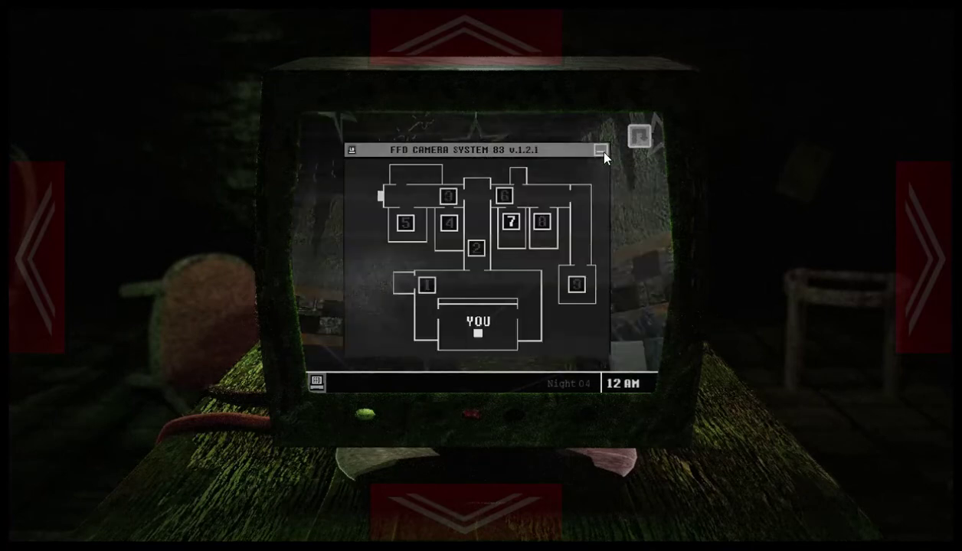
left_click(544, 223)
left_click(477, 249)
left_click(600, 151)
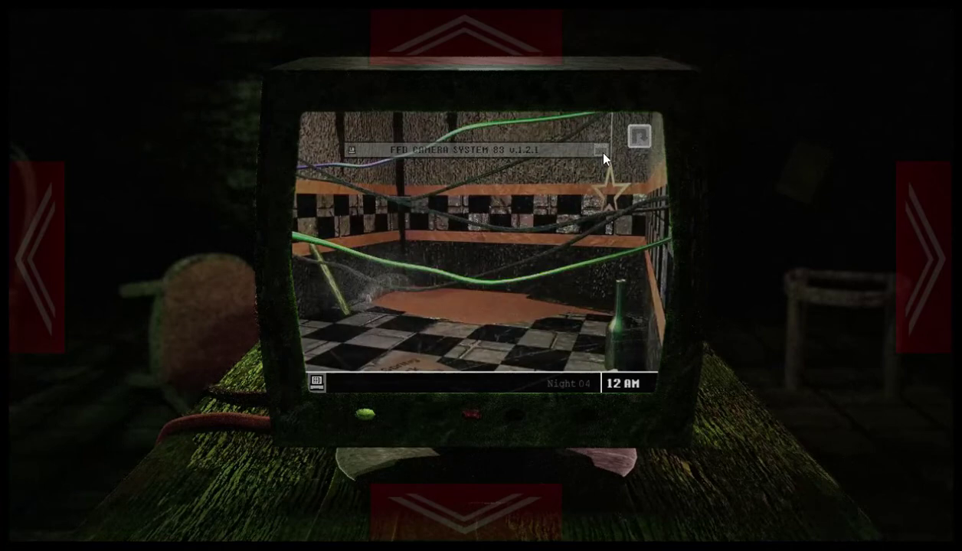
left_click(600, 151)
key("space")
Turn right to glance at the dark hallway doorway
left_click(889, 262)
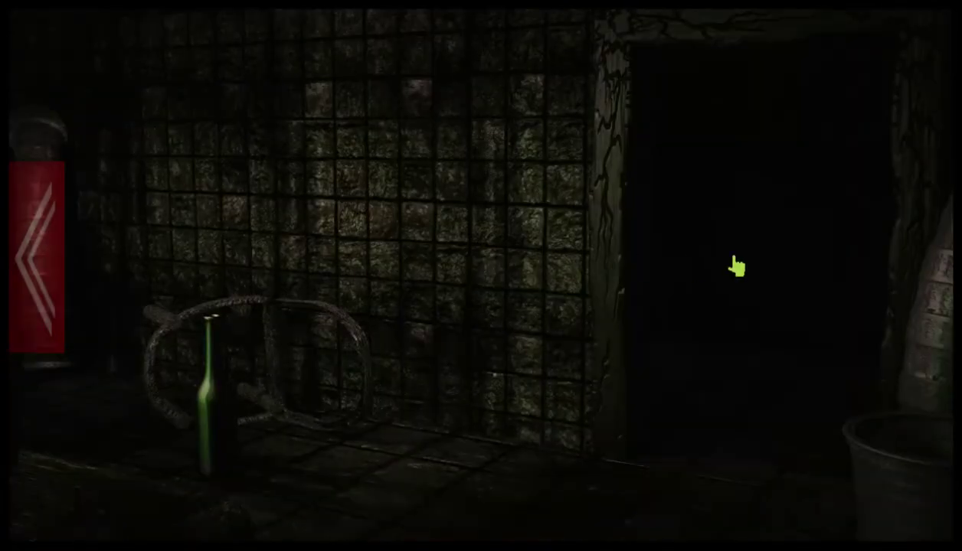